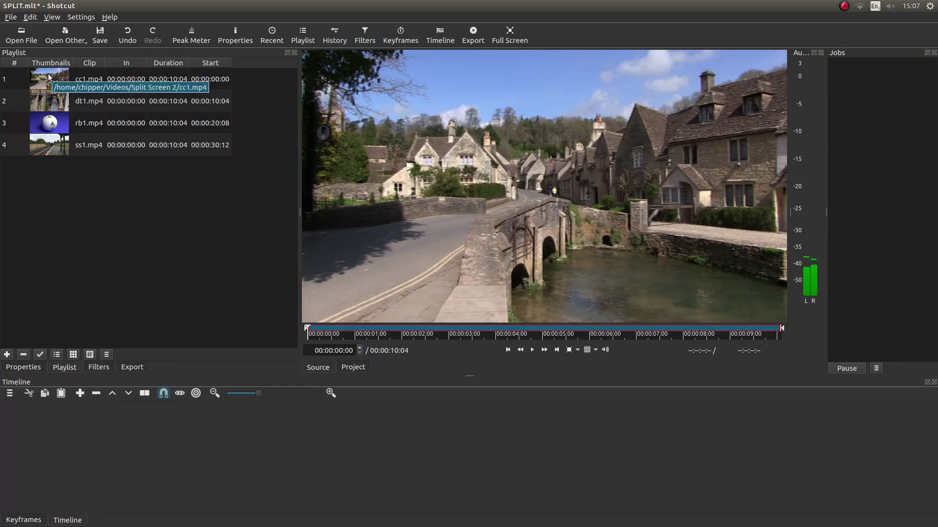
# Place cc1.mp4 on V1 and add three video tracks so the timeline has V1–V4
pyautogui.moveTo(48, 77); pyautogui.dragTo(44, 436)
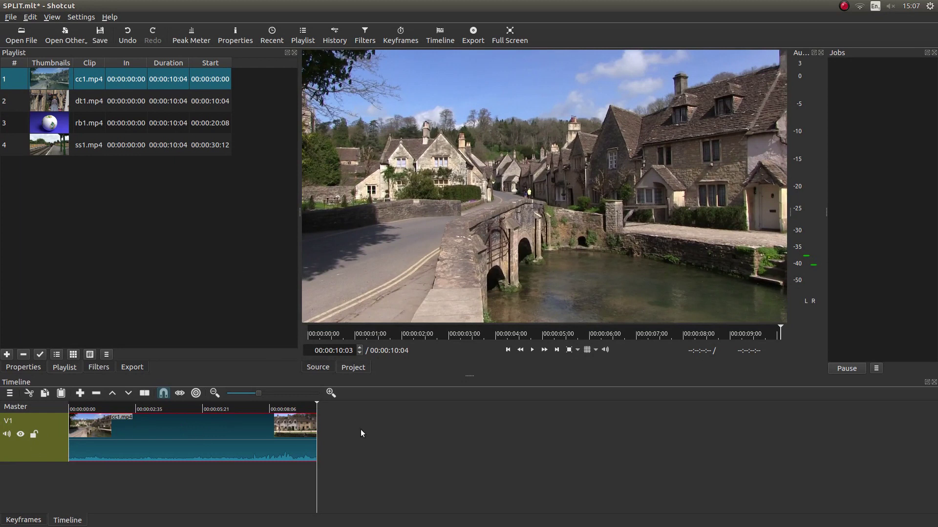
pyautogui.rightClick(406, 423)
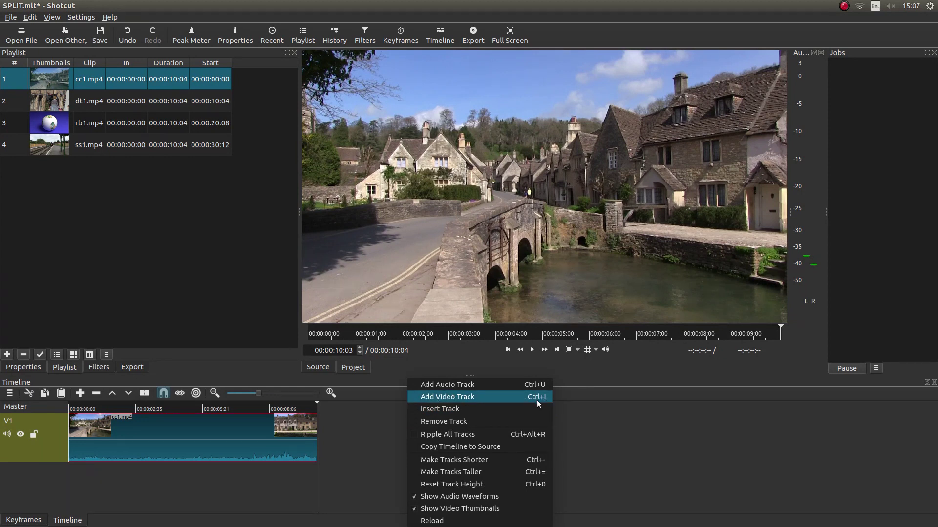
pyautogui.click(368, 438)
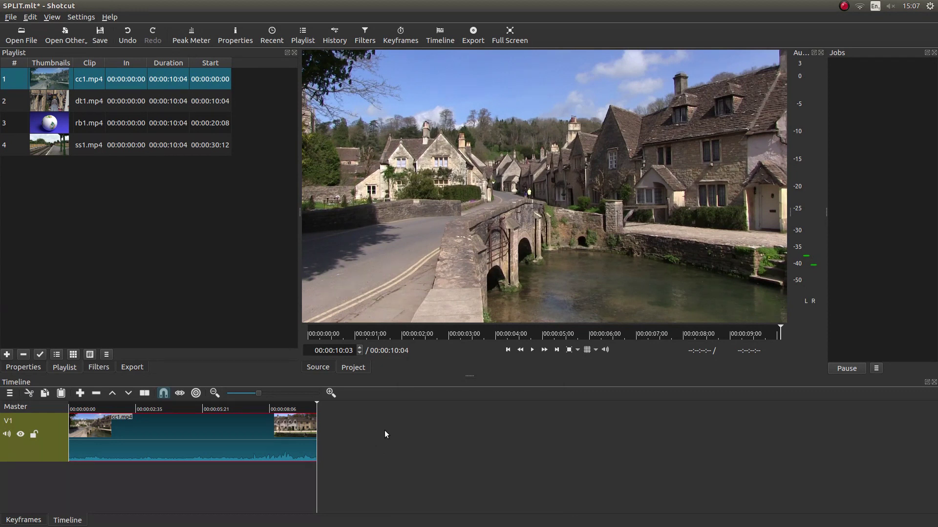
pyautogui.hotkey('ctrl', 'i')
pyautogui.hotkey('ctrl', 'i')
pyautogui.hotkey('ctrl', 'i')
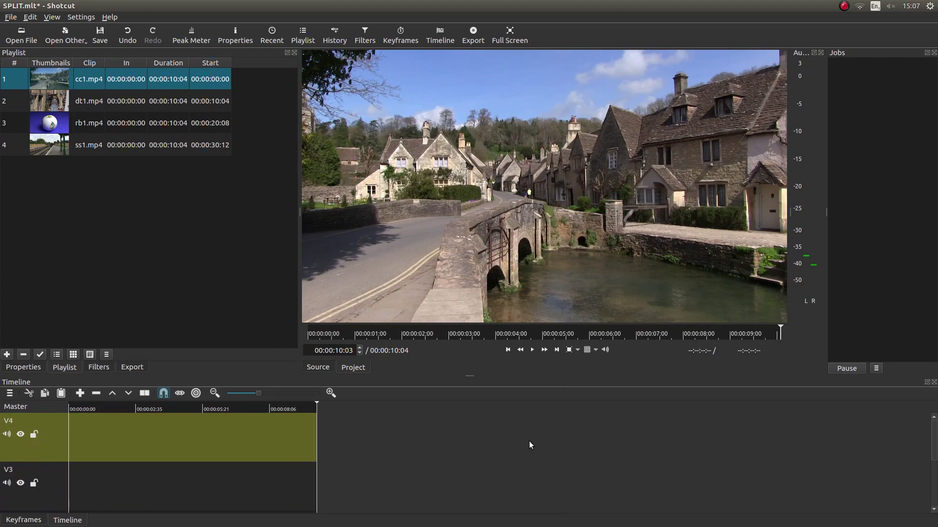
# Put dt1.mp4 on V2 and rb1.mp4 on V3, both starting at 00:00:00
pyautogui.moveTo(933, 432); pyautogui.dragTo(934, 468)
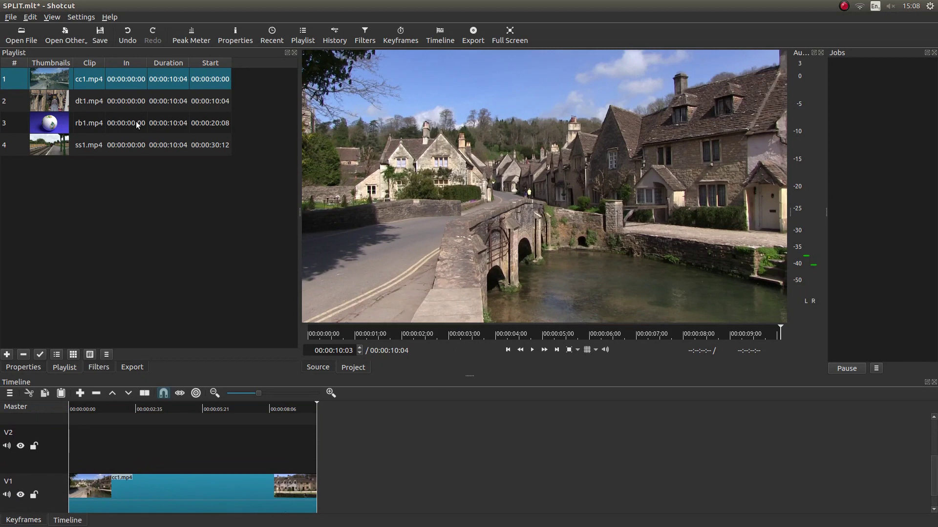
pyautogui.moveTo(43, 102); pyautogui.dragTo(131, 454)
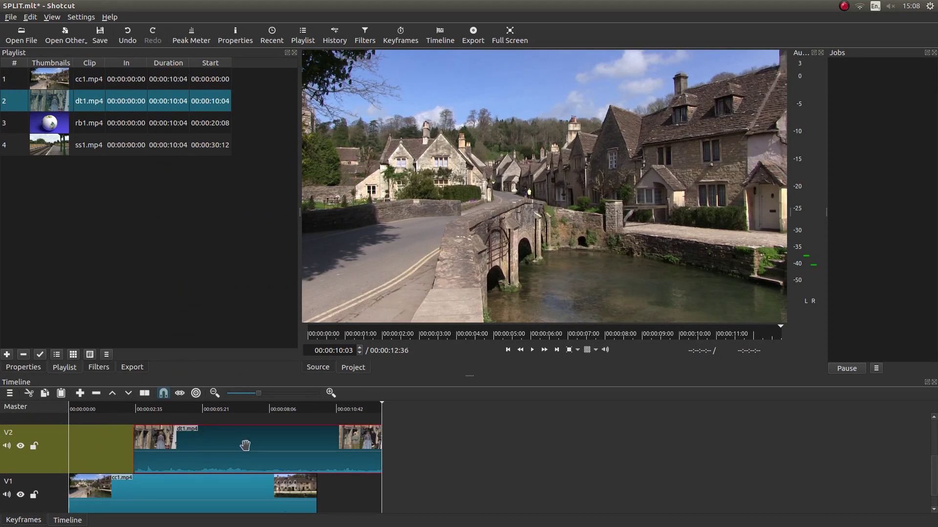
pyautogui.moveTo(245, 444); pyautogui.dragTo(173, 444)
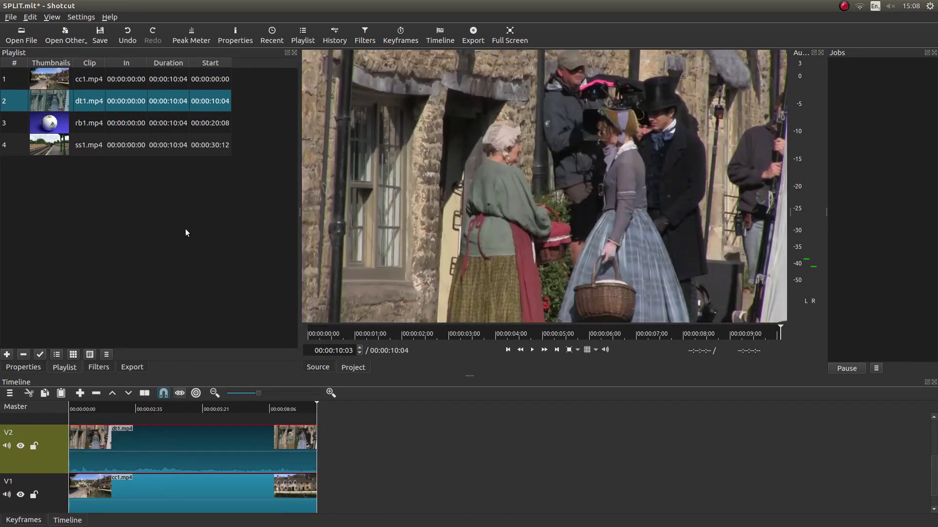
pyautogui.scroll(5, 934, 486)
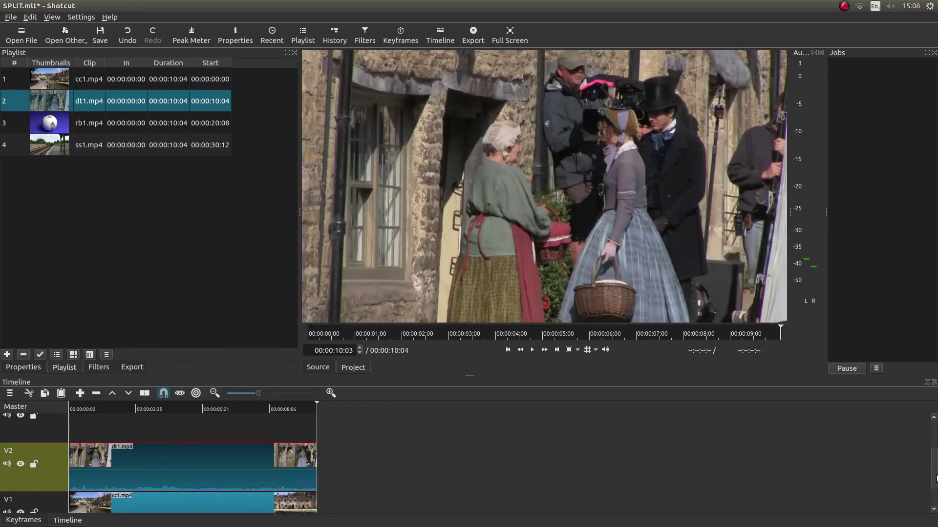
pyautogui.moveTo(60, 129); pyautogui.dragTo(185, 485)
pyautogui.moveTo(264, 477); pyautogui.dragTo(184, 479)
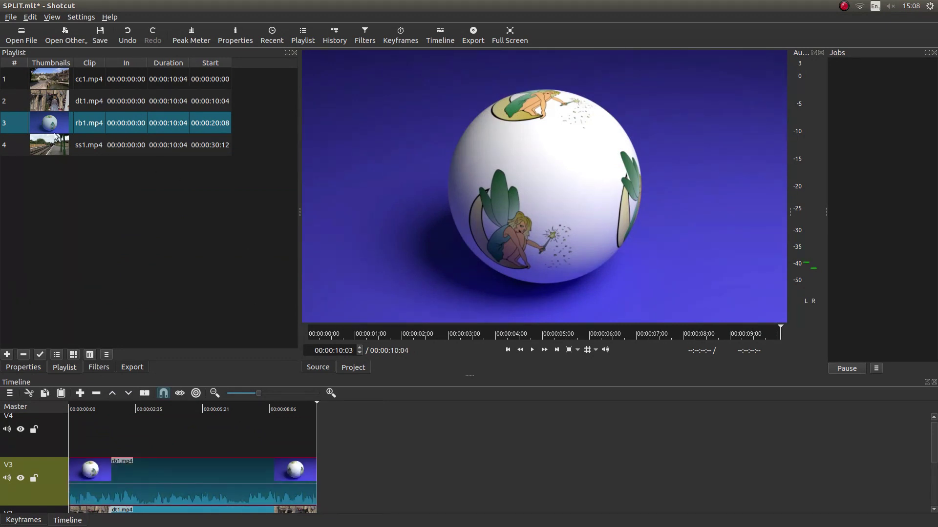
# Put ss1.mp4 on V4 at the timeline start and return the playhead to the beginning
pyautogui.moveTo(20, 148); pyautogui.dragTo(123, 427)
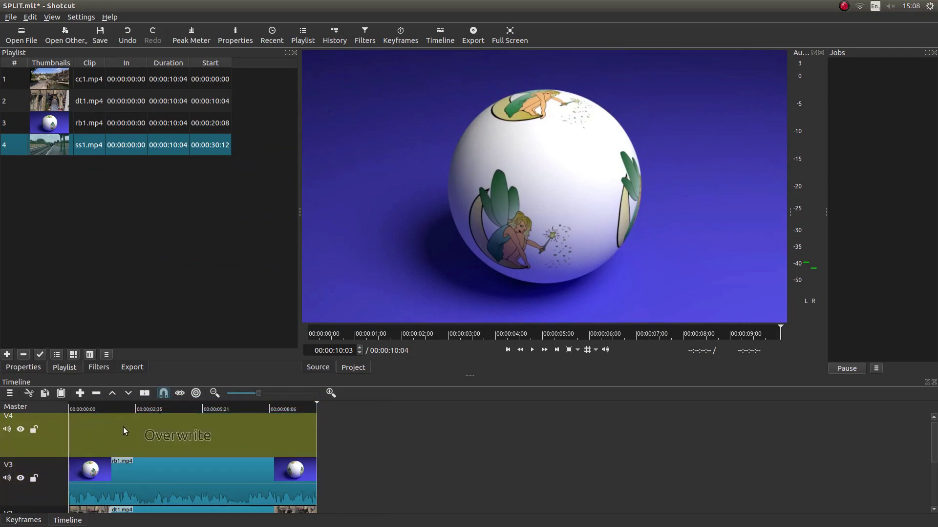
pyautogui.moveTo(180, 430); pyautogui.dragTo(140, 426)
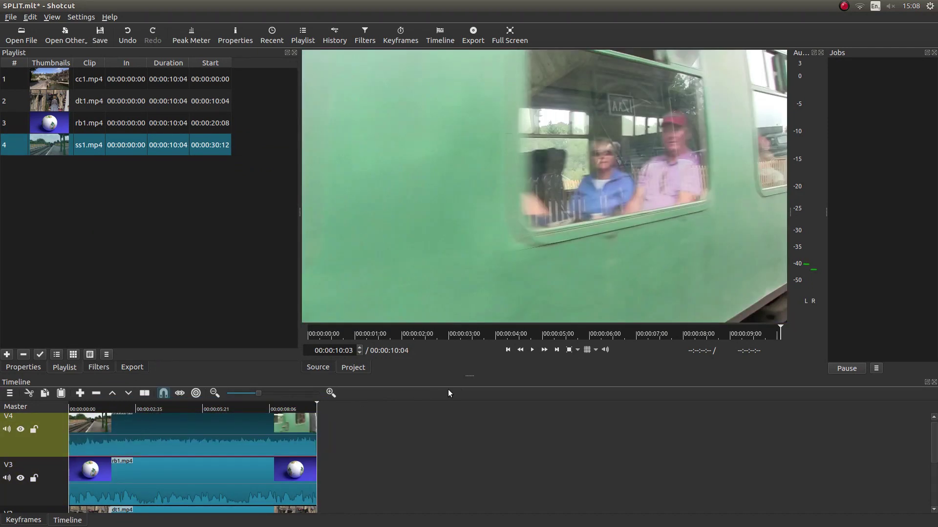
pyautogui.click(507, 350)
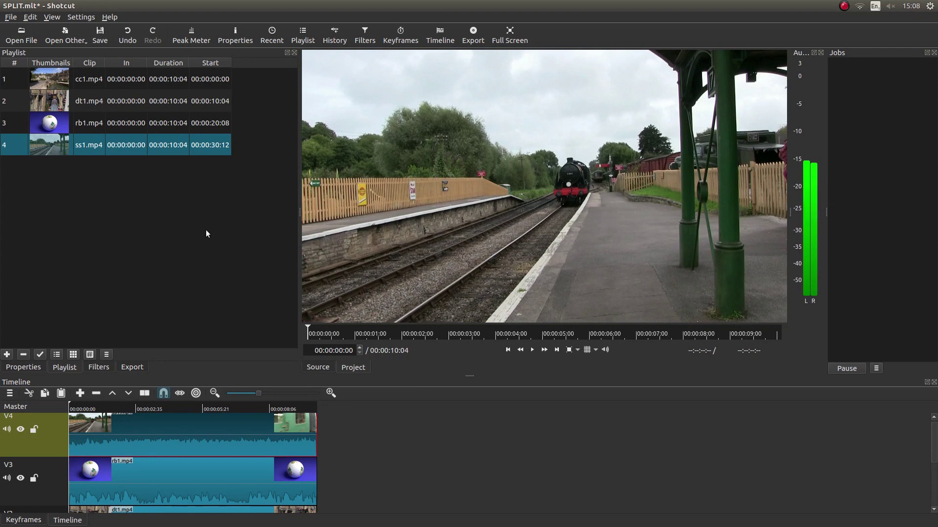
pyautogui.scroll(-5, 347, 451)
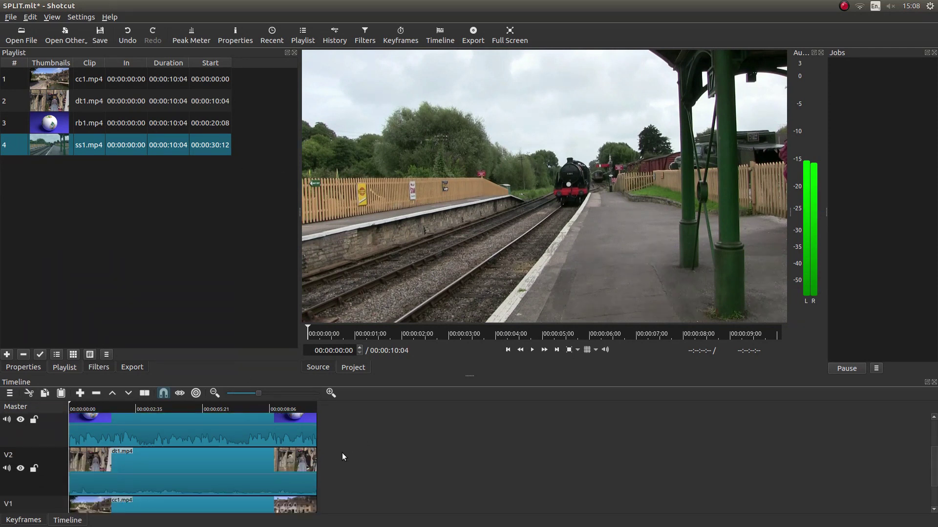
pyautogui.scroll(-2, 342, 453)
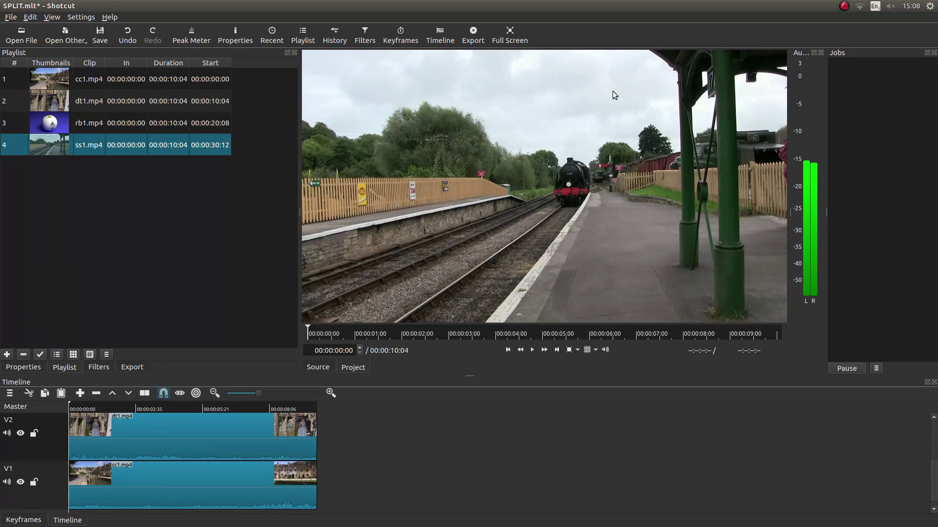
# Mute the audio of tracks V1, V2, V3 and V4
pyautogui.click(7, 483)
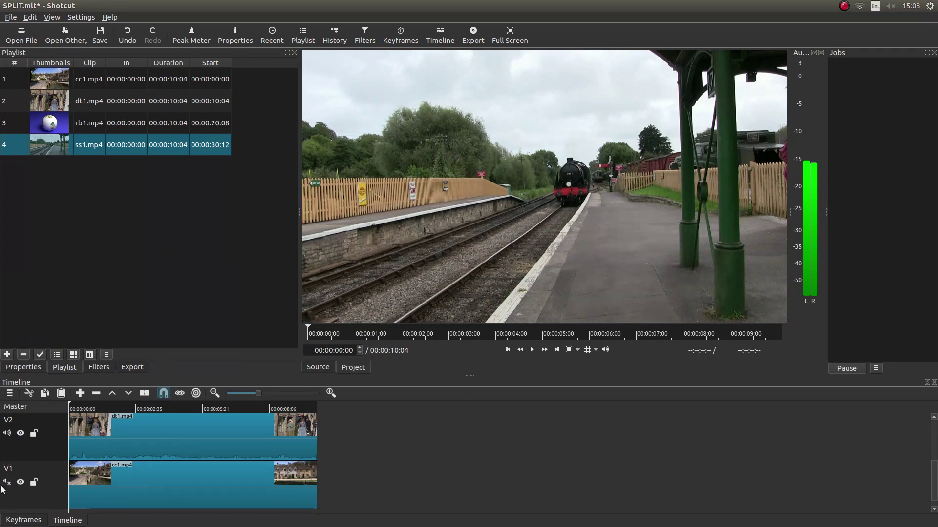
pyautogui.click(6, 434)
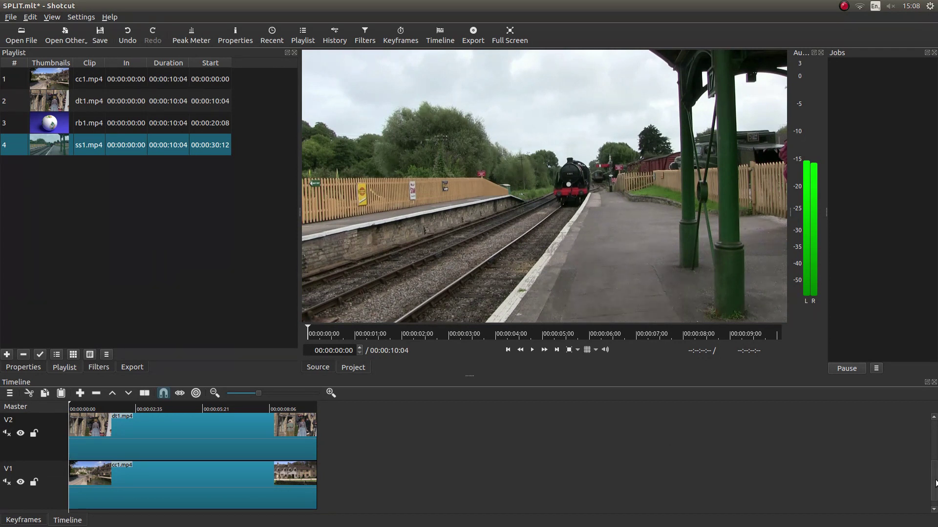
pyautogui.scroll(3, 933, 483)
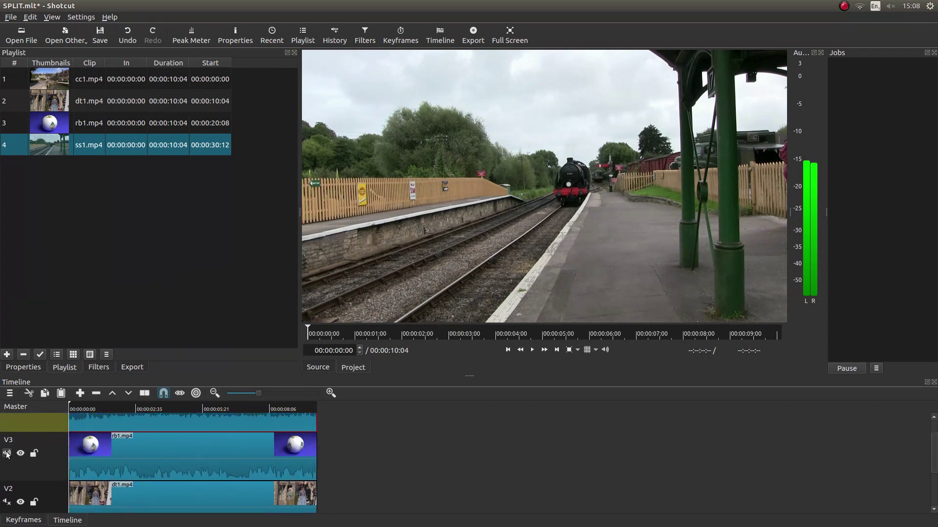
pyautogui.click(7, 454)
pyautogui.scroll(2, 934, 428)
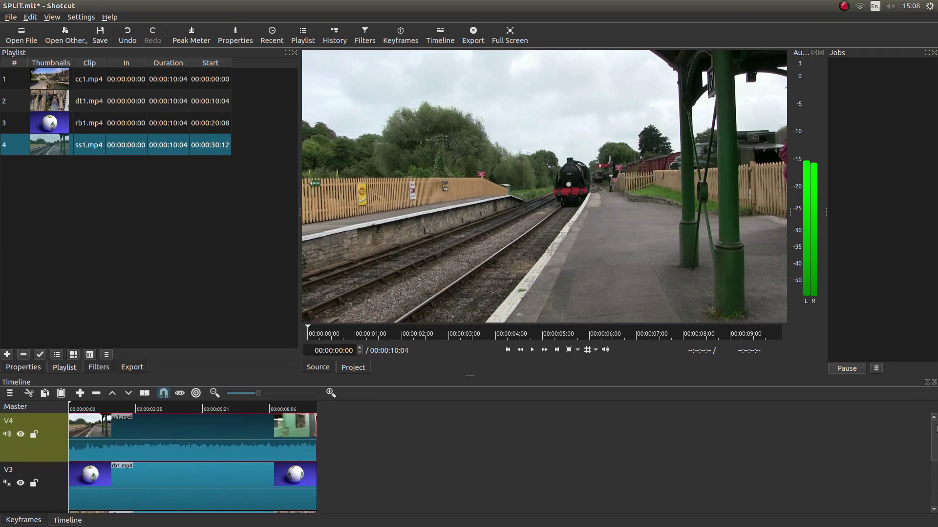
pyautogui.click(7, 434)
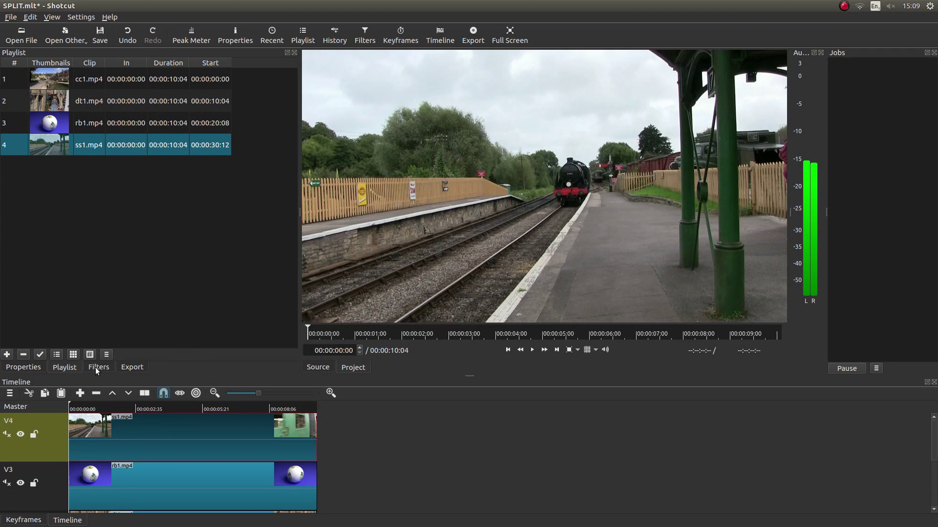
# Give ss1.mp4 a Size and Position filter with the Top Right preset at 960x540
pyautogui.click(95, 367)
pyautogui.click(10, 148)
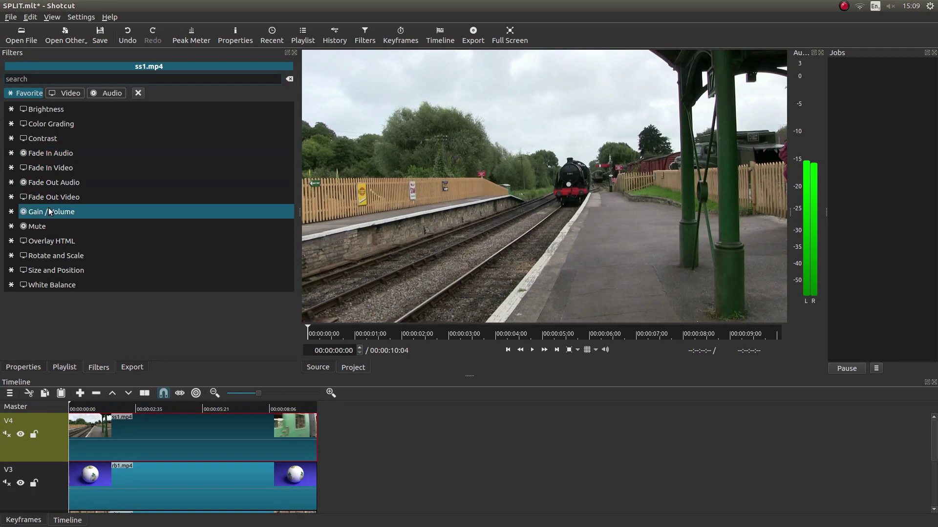
pyautogui.click(71, 271)
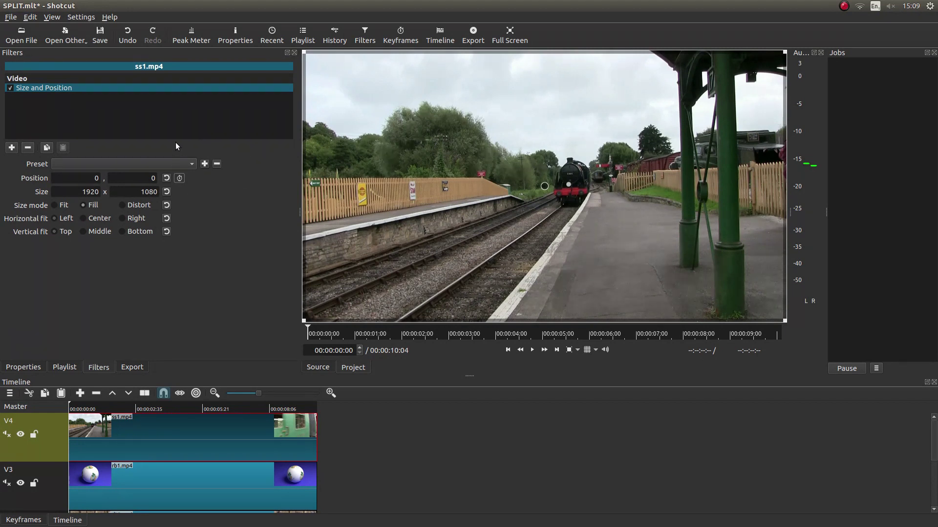
pyautogui.click(130, 165)
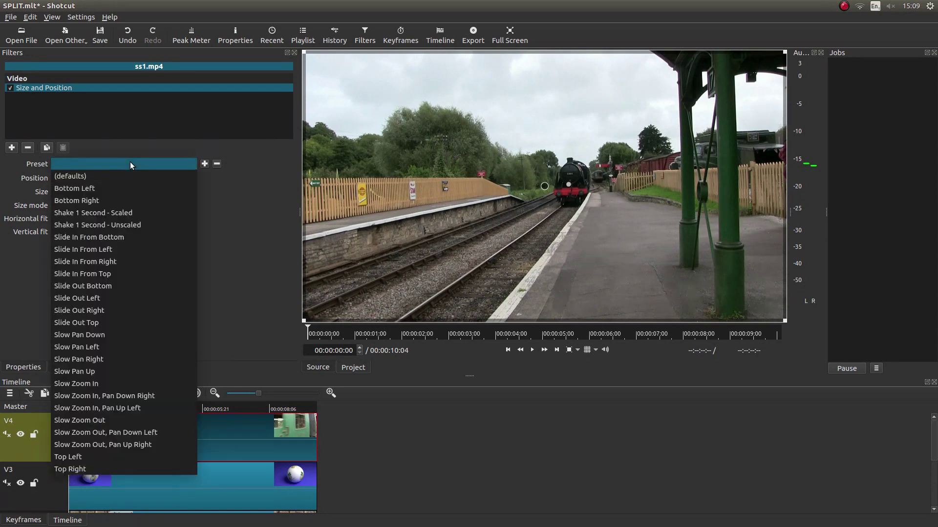
pyautogui.click(80, 468)
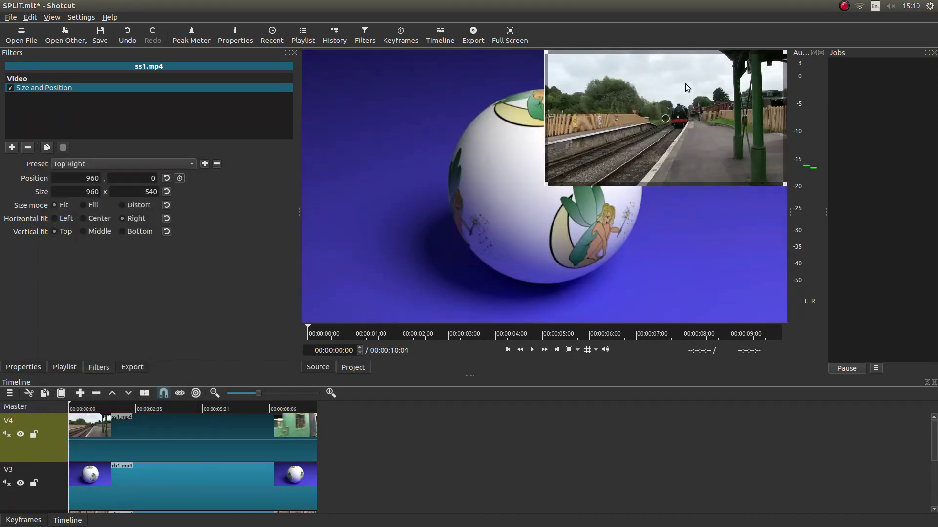
# Give rb1.mp4 on V3 a Size and Position filter with the Top Left preset
pyautogui.click(180, 488)
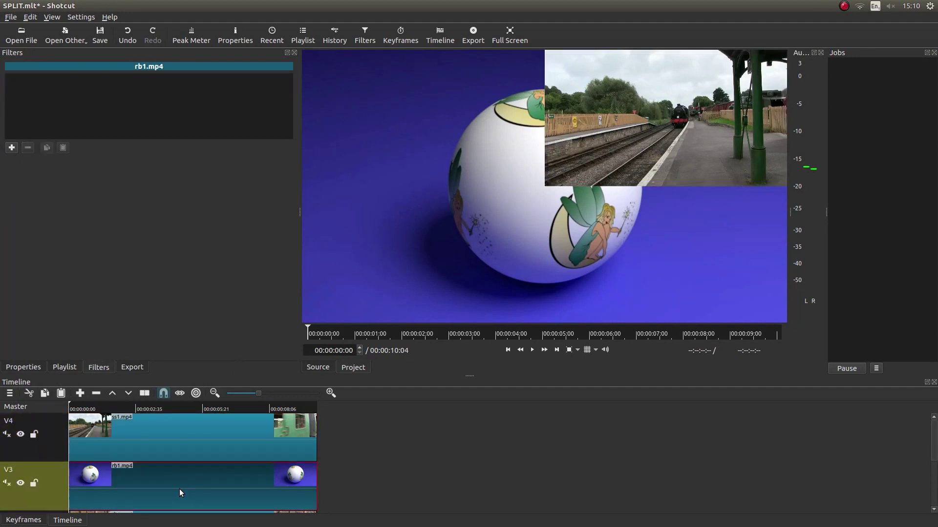
pyautogui.click(12, 148)
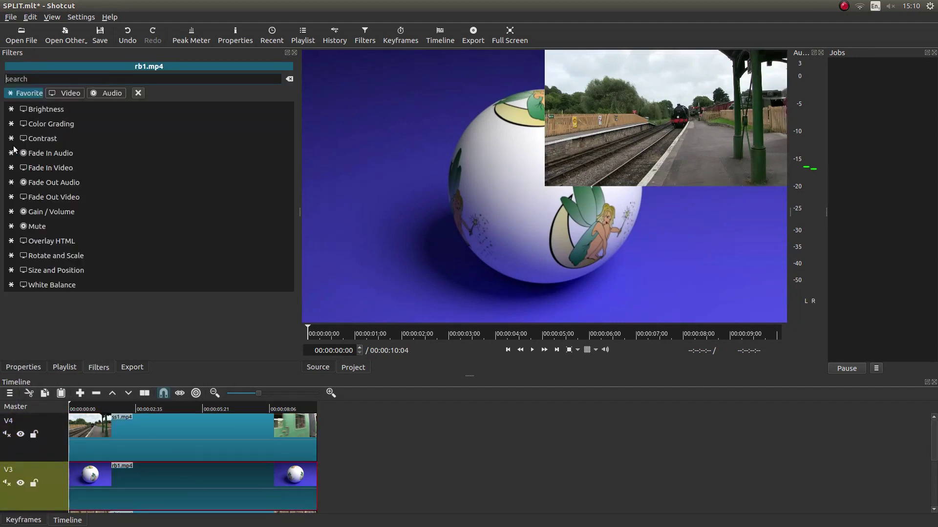
pyautogui.click(49, 269)
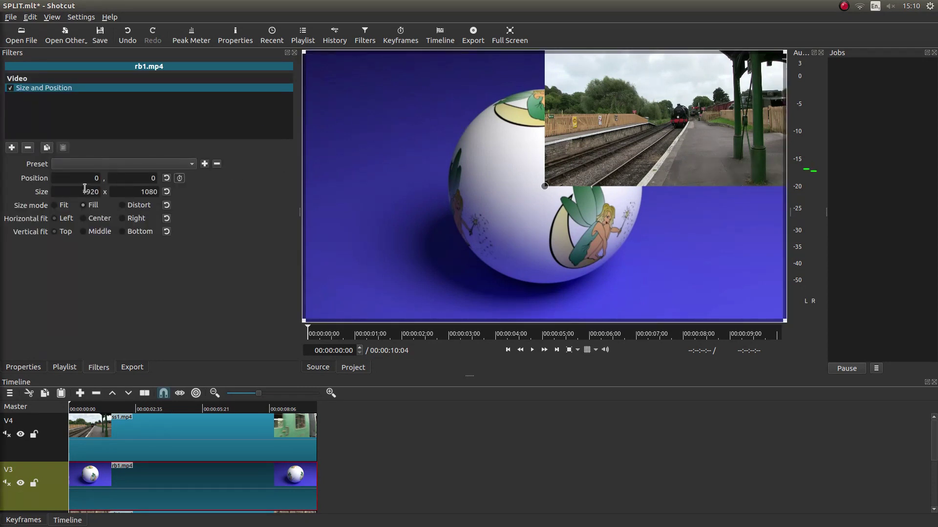
pyautogui.click(89, 163)
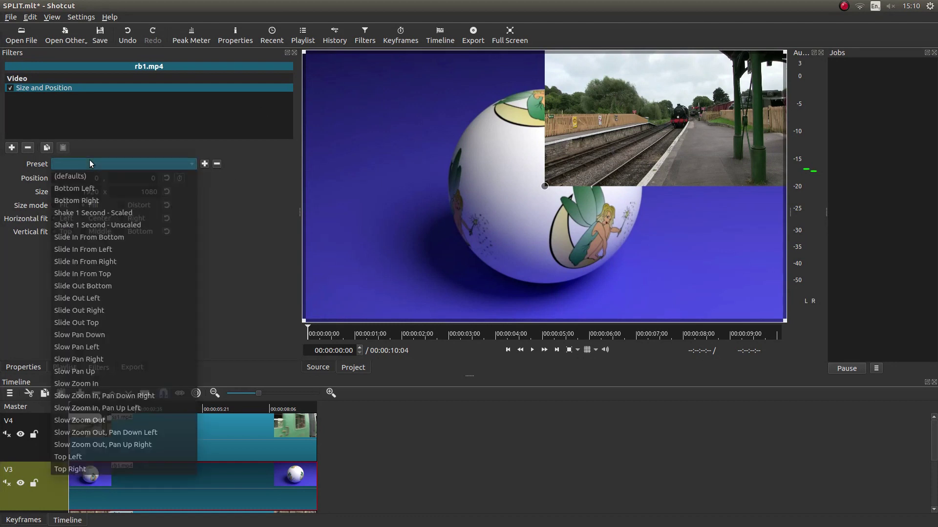
pyautogui.click(80, 457)
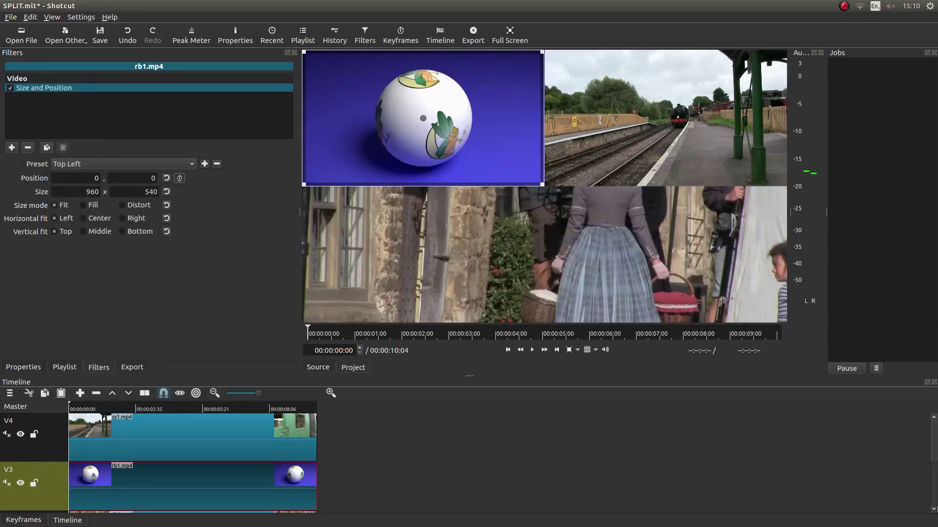
pyautogui.scroll(-2, 933, 446)
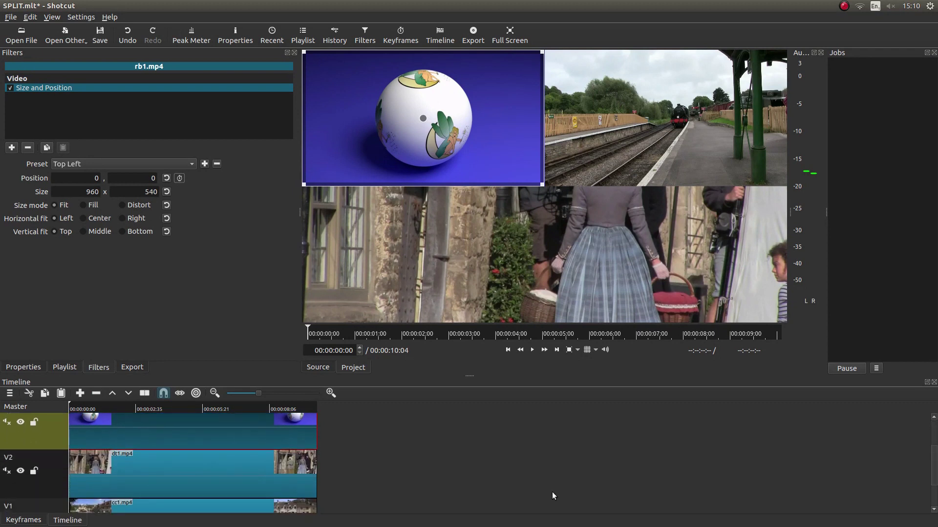
# Give dt1.mp4 on V2 a Size and Position filter with the Bottom Right preset
pyautogui.click(237, 470)
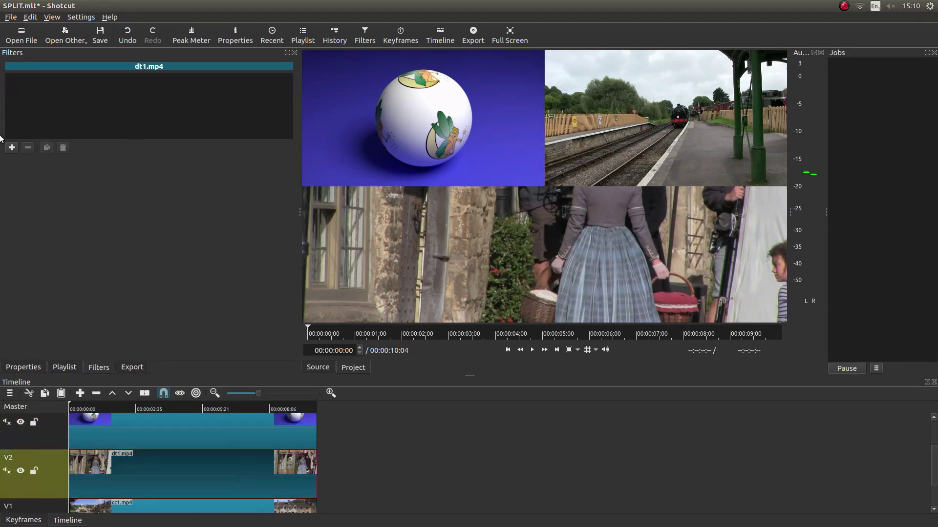
pyautogui.click(11, 148)
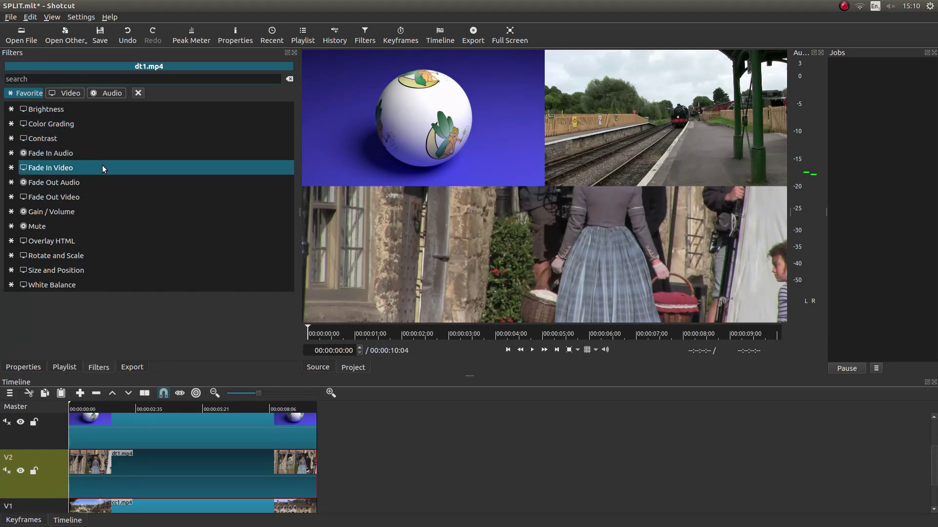
pyautogui.click(61, 271)
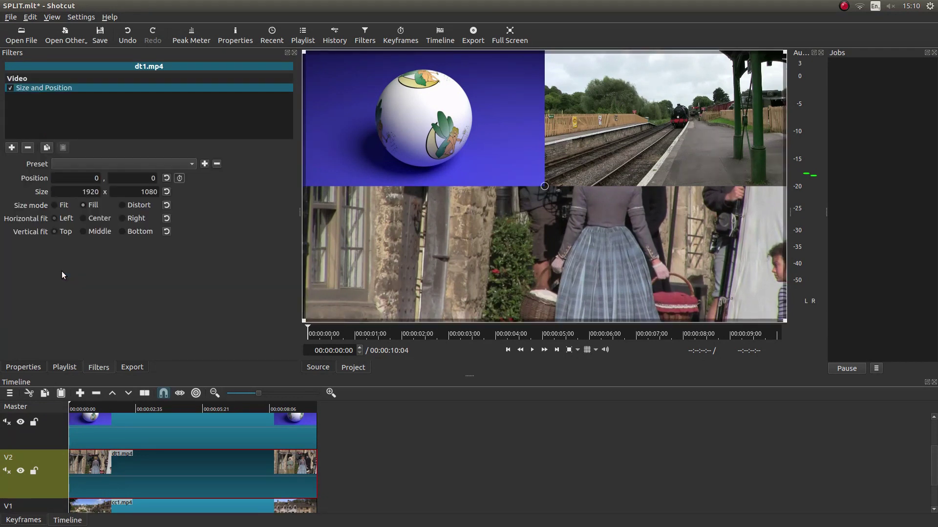
pyautogui.click(69, 165)
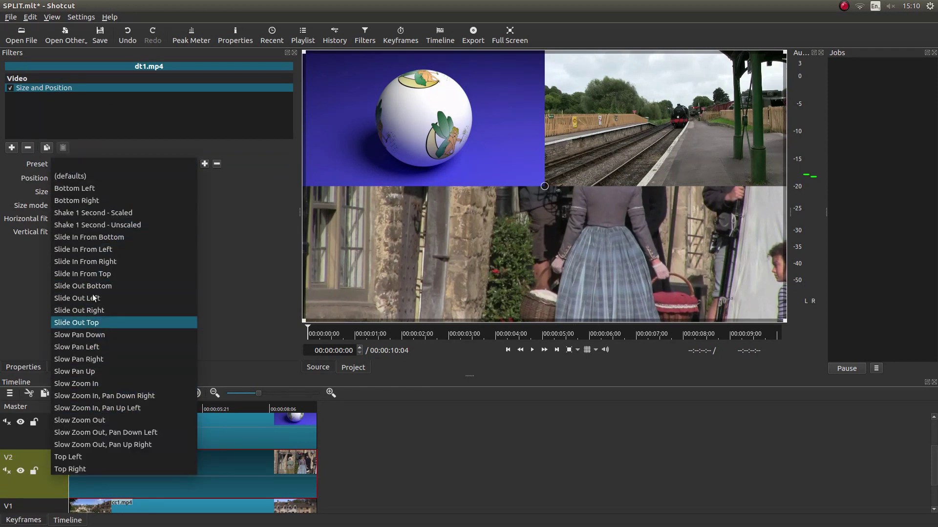
pyautogui.click(95, 201)
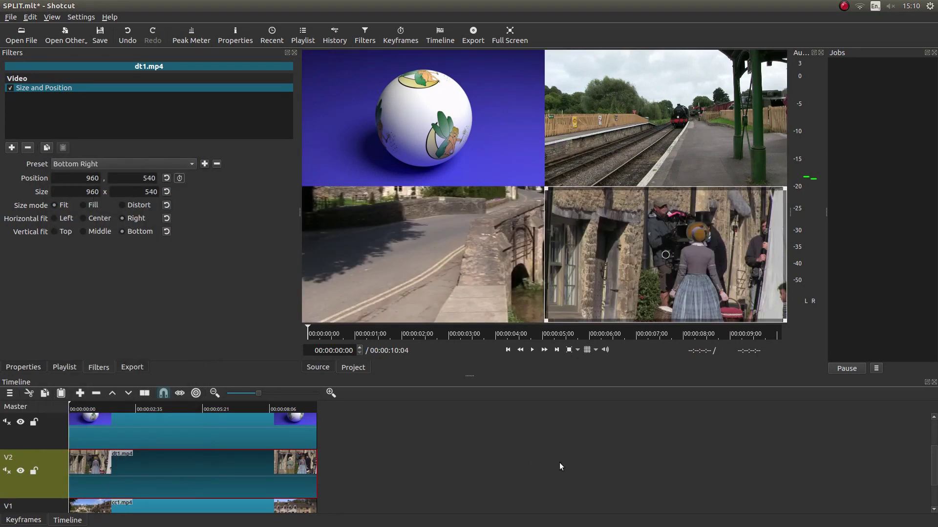
pyautogui.scroll(-2, 560, 469)
# Give cc1.mp4 on V1 a Size and Position filter with the Bottom Left preset
pyautogui.click(123, 461)
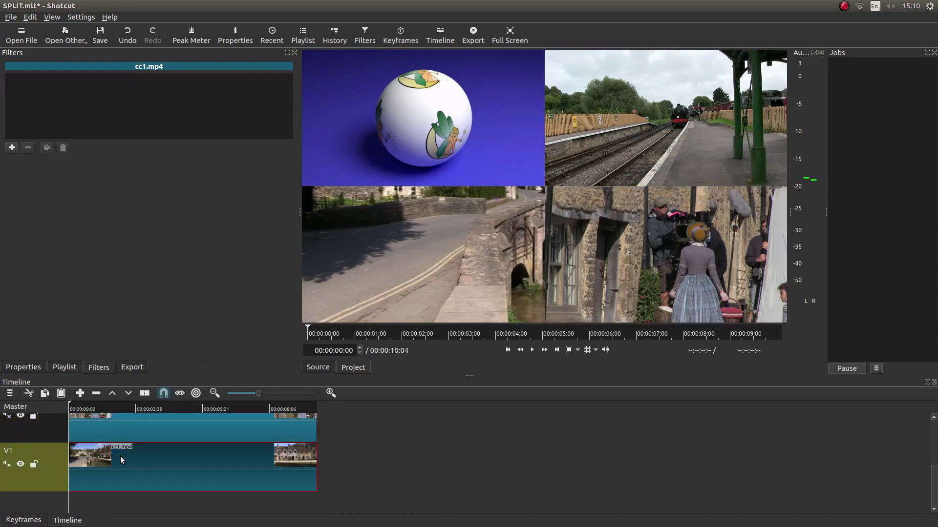
pyautogui.click(13, 149)
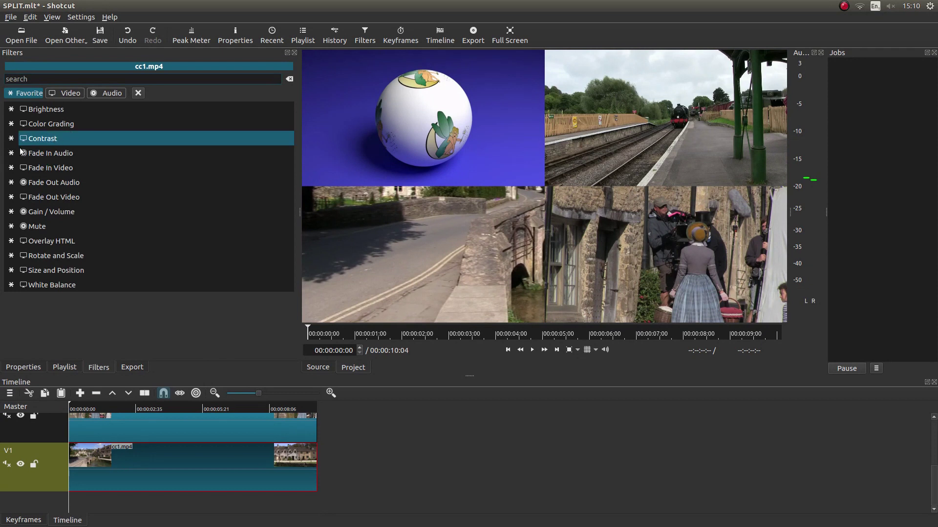
pyautogui.click(51, 272)
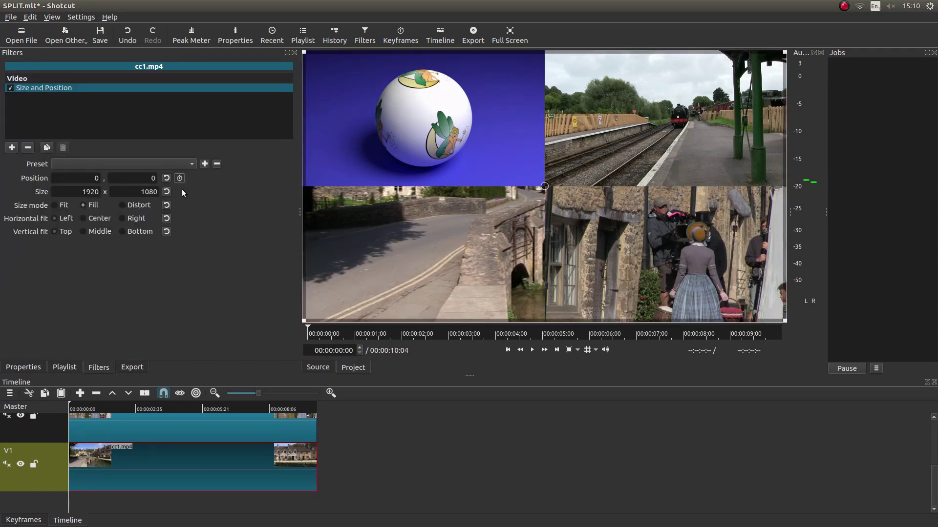
pyautogui.click(138, 163)
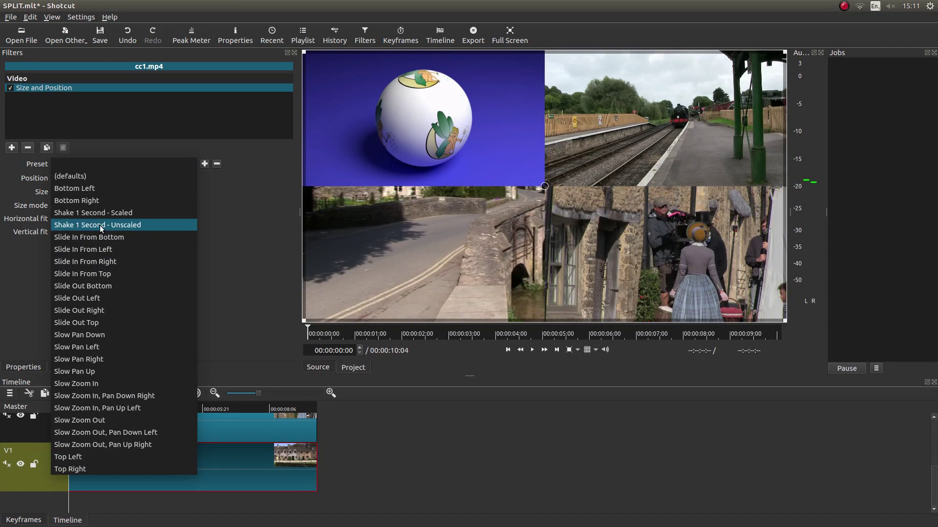
pyautogui.click(88, 190)
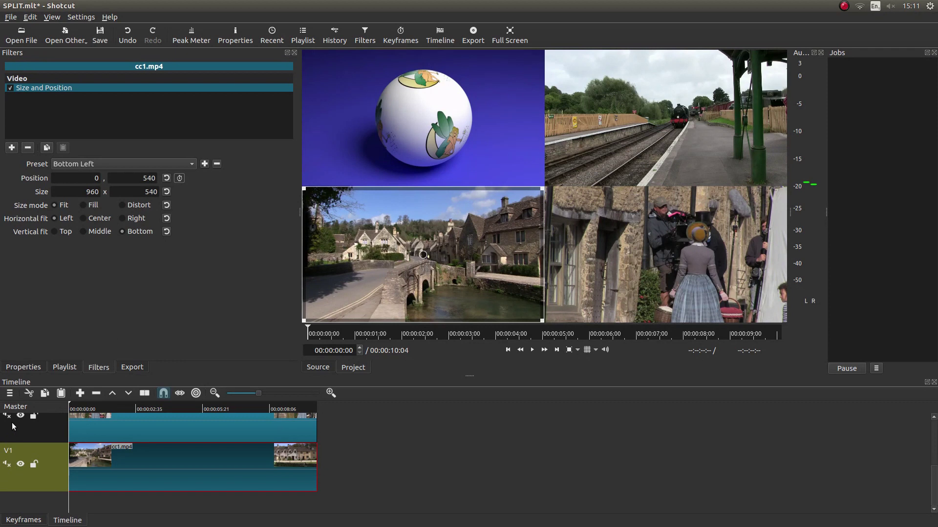
# Toggle V1's mute off and back on, leaving cc1.mp4 silent
pyautogui.click(7, 464)
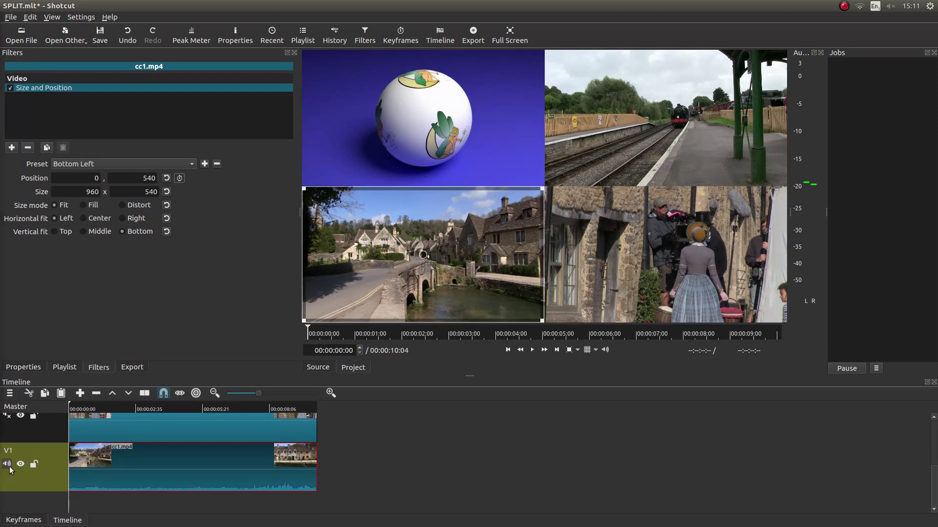
pyautogui.click(7, 465)
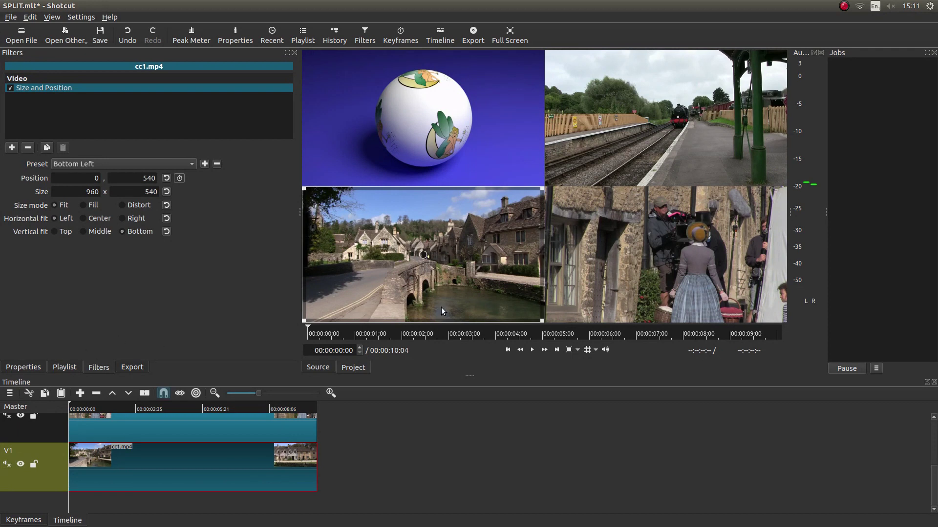
pyautogui.moveTo(935, 476); pyautogui.dragTo(935, 435)
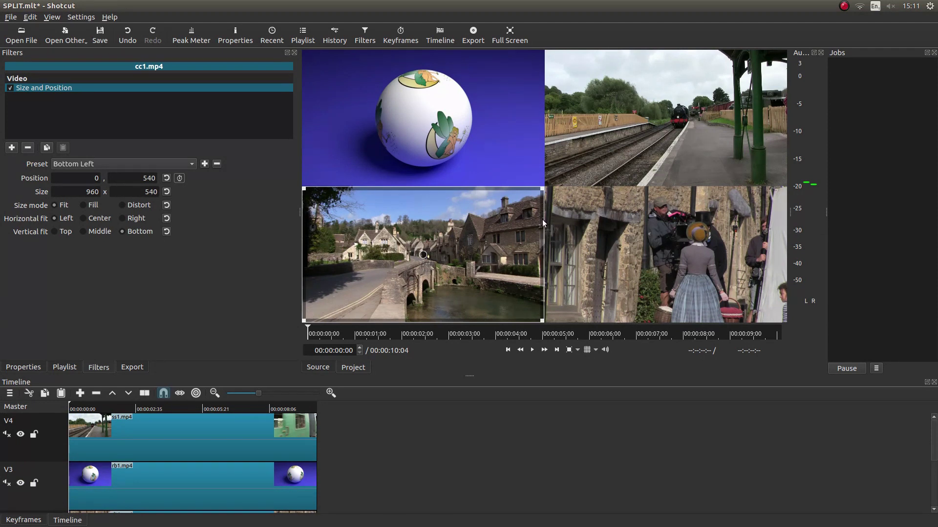
# Choose the H.264 High Profile export preset and start exporting to a file
pyautogui.click(471, 33)
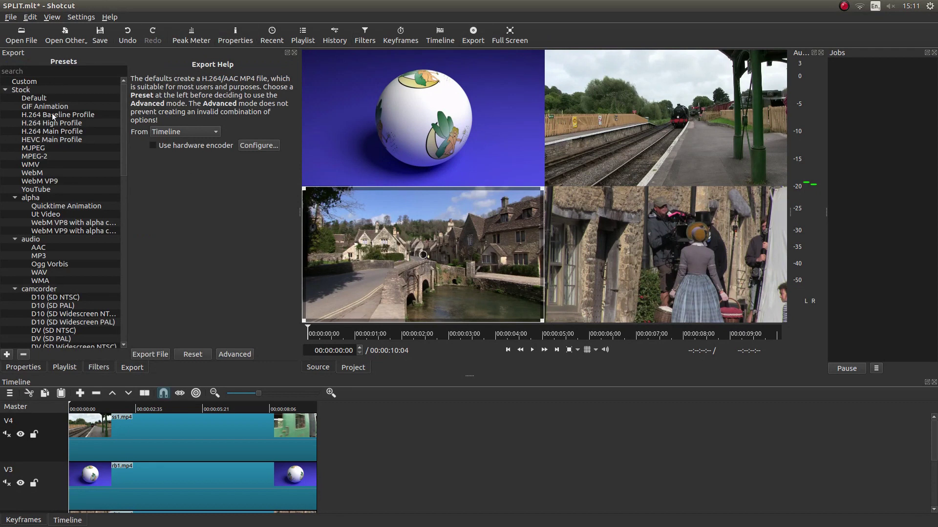
pyautogui.click(45, 124)
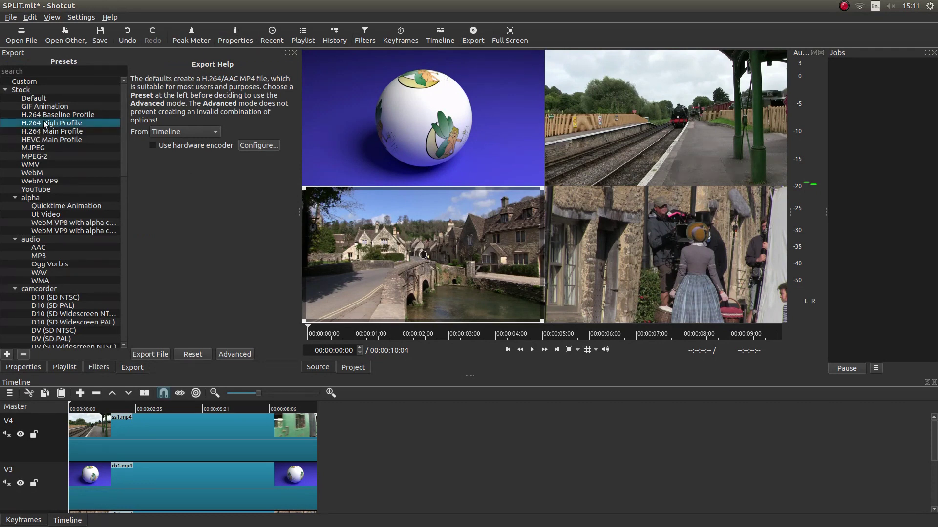
pyautogui.click(155, 353)
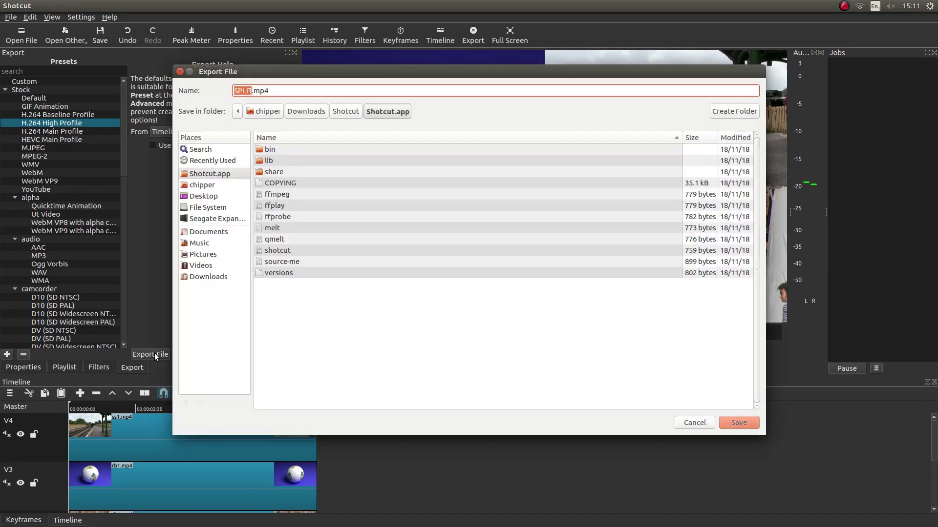
# Save the export as SPLIT.mp4 in Videos > Split Screen 2 > SPLIT
pyautogui.click(200, 265)
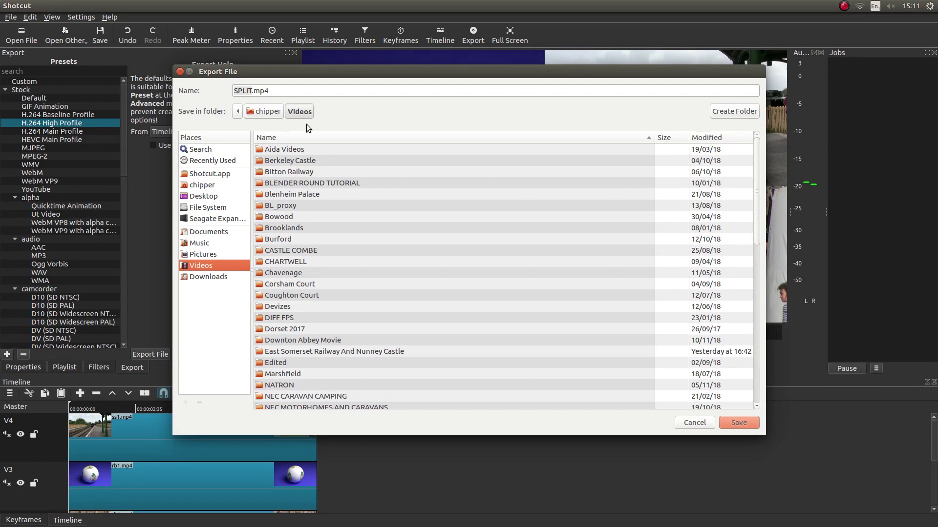
pyautogui.scroll(-3, 356, 256)
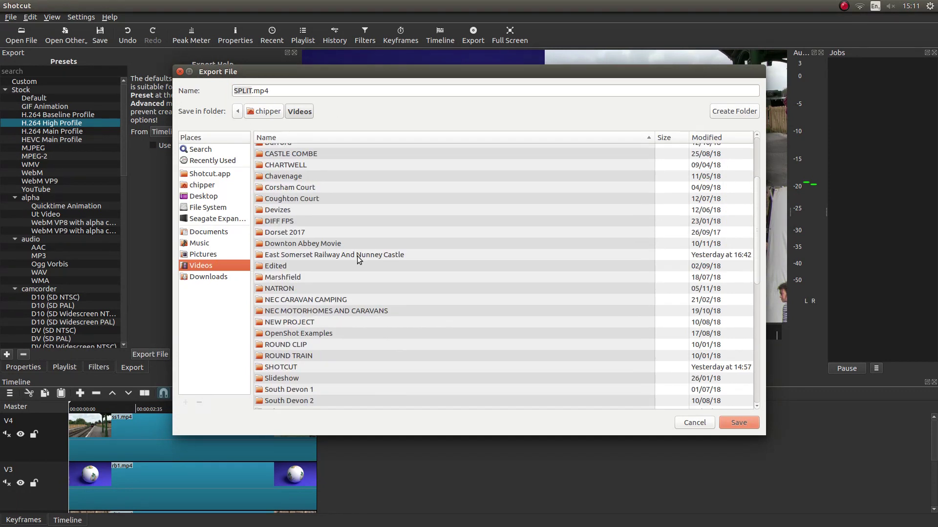
pyautogui.scroll(-5, 357, 256)
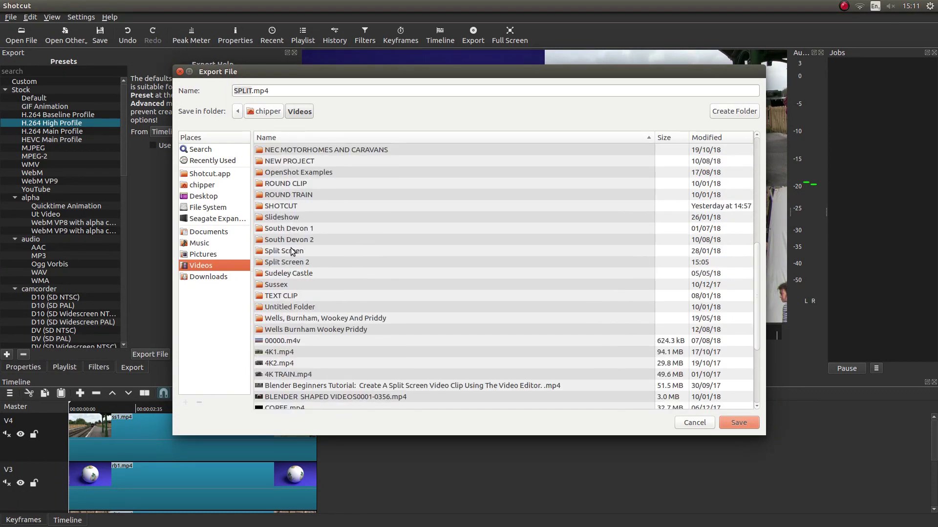
pyautogui.doubleClick(297, 263)
pyautogui.click(278, 149)
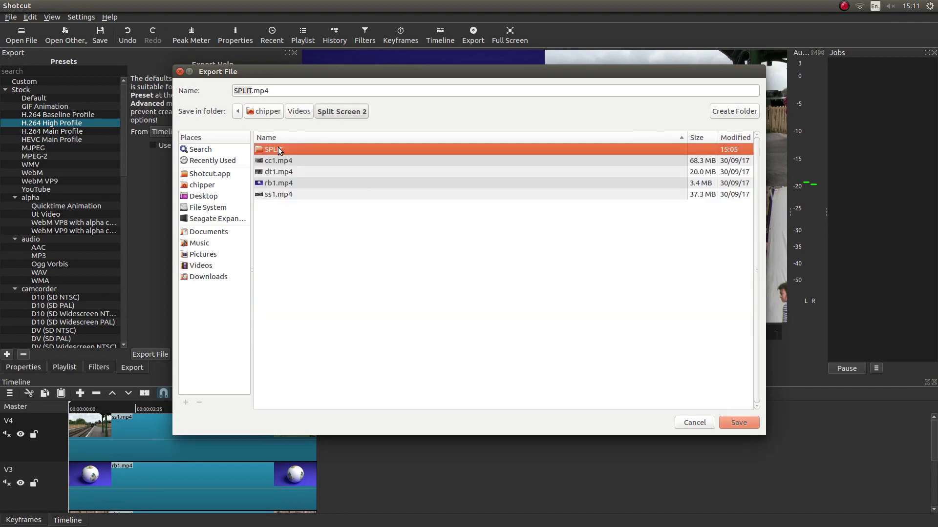
pyautogui.doubleClick(278, 149)
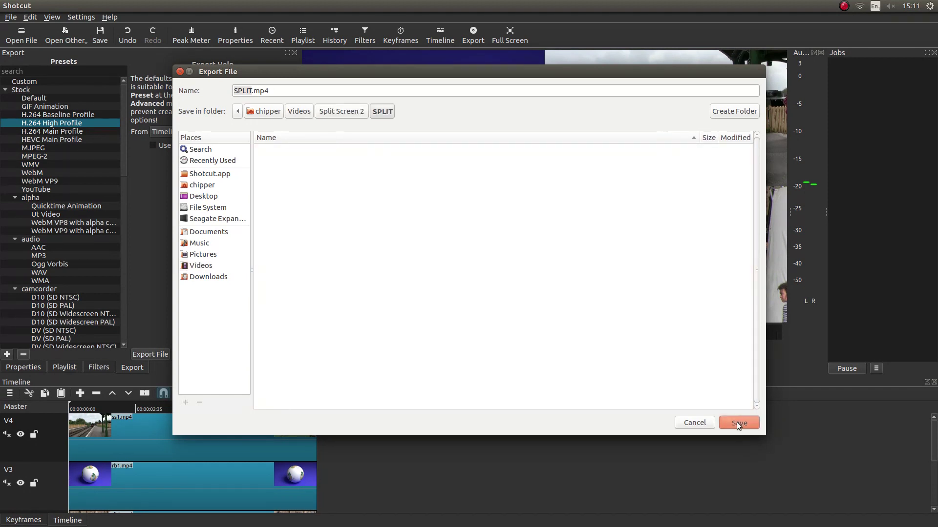
pyautogui.click(736, 421)
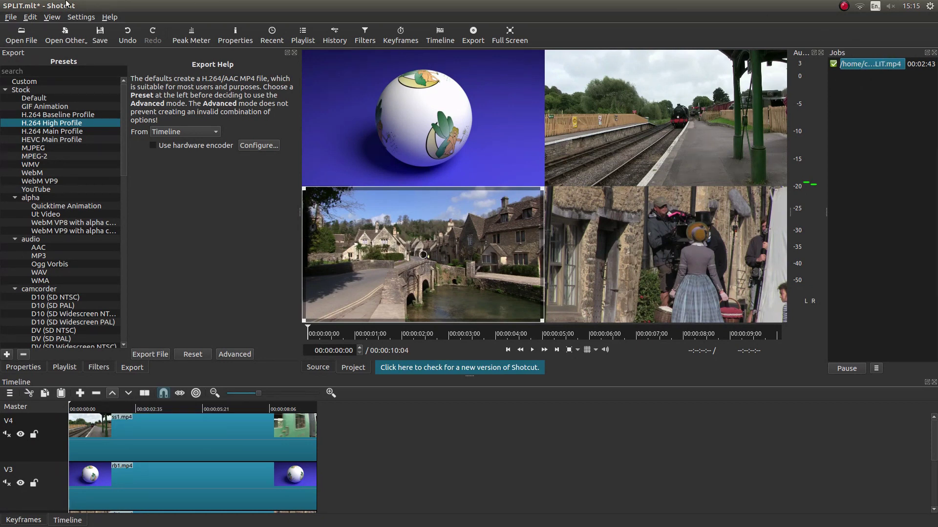
# Minimize Shotcut and open the SPLIT folder in Files to find SPLIT.mp4
pyautogui.click(17, 7)
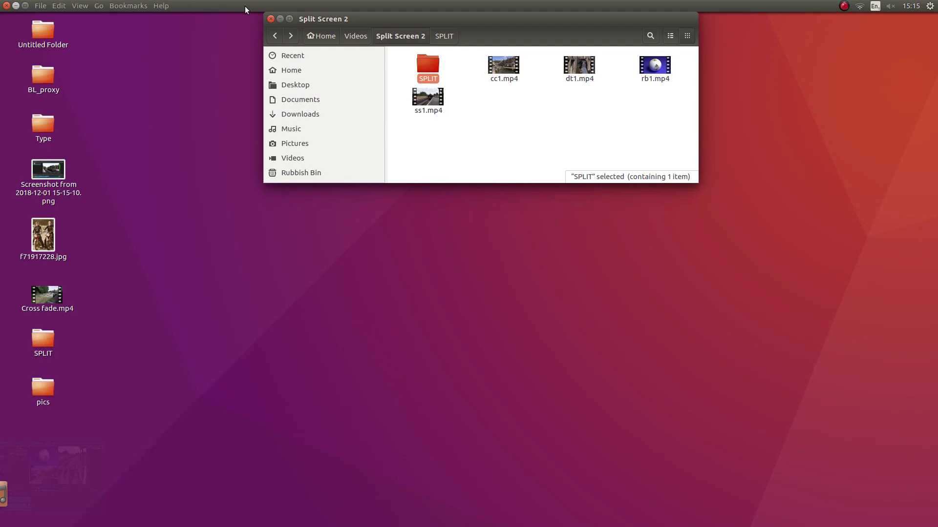
pyautogui.doubleClick(431, 67)
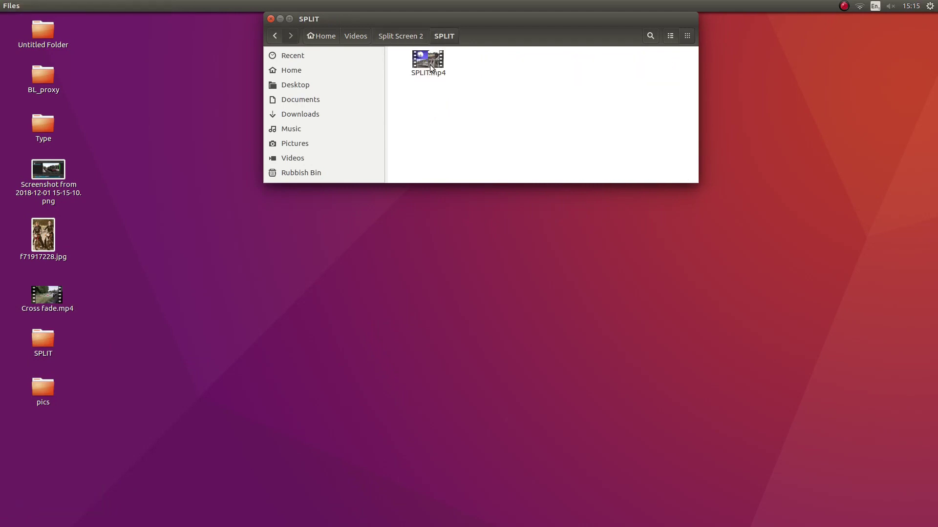